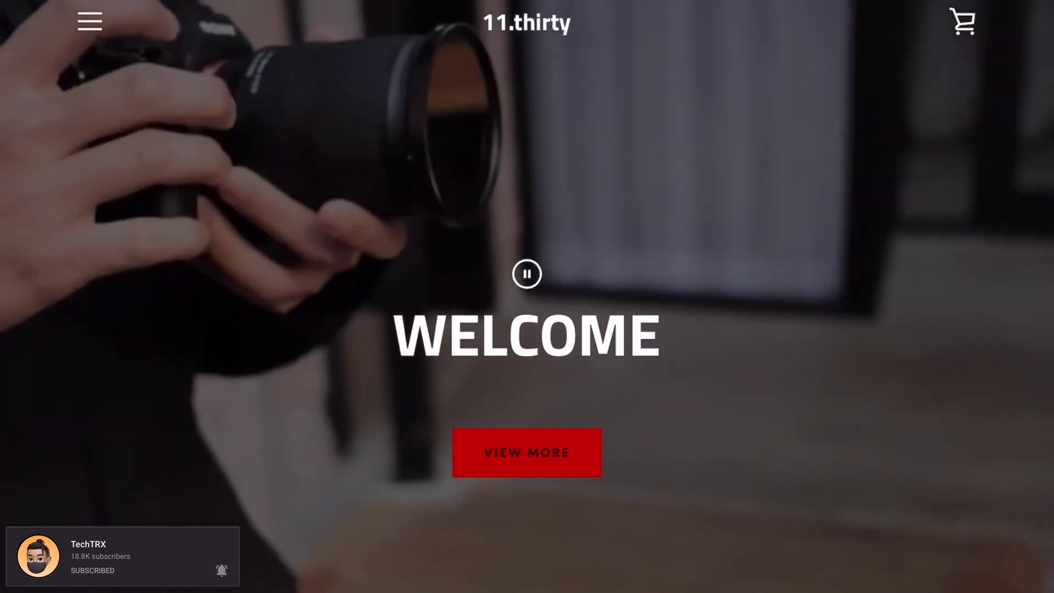
# Capture the four cards and the boxed adapter as separate scanned images
pyautogui.scroll(-5, 527, 296)
pyautogui.scroll(-15, 527, 296)
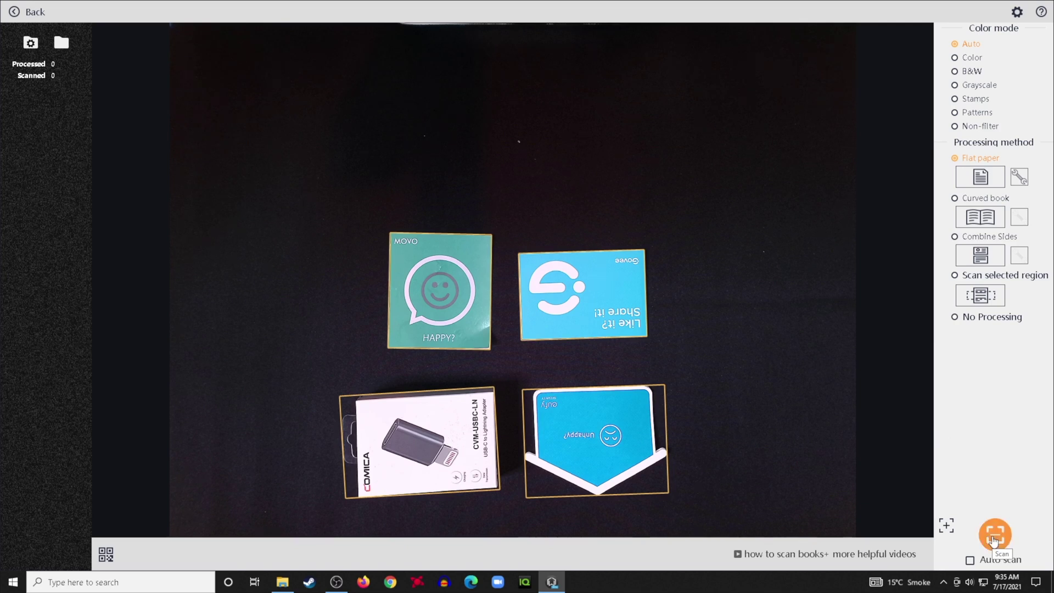
pyautogui.click(993, 540)
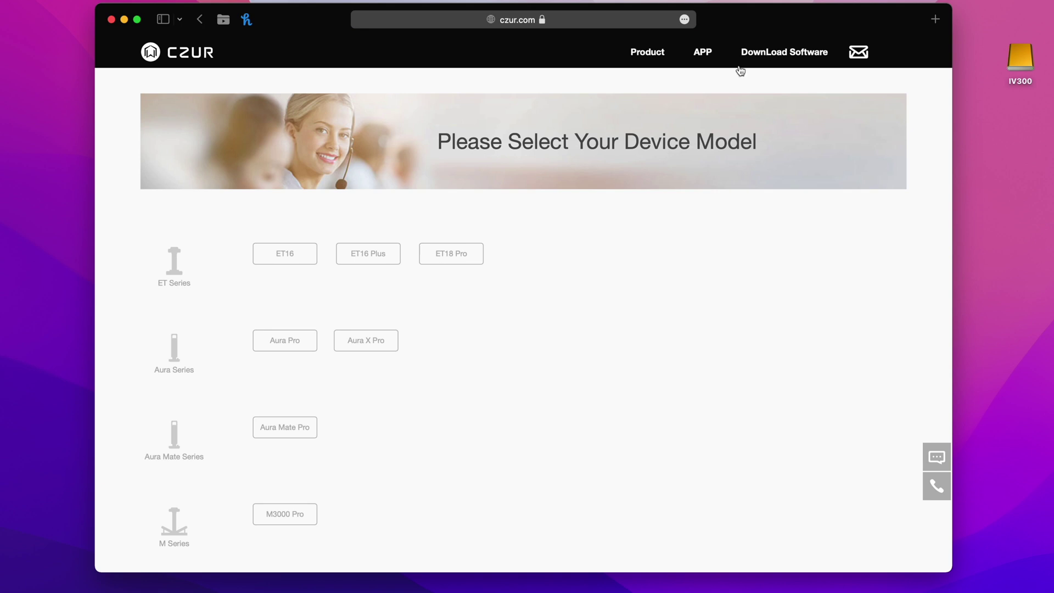
# Download the Shine Ultra CZUR Shine 2.1.3 Mac installer from the North America server
pyautogui.scroll(-5, 430, 373)
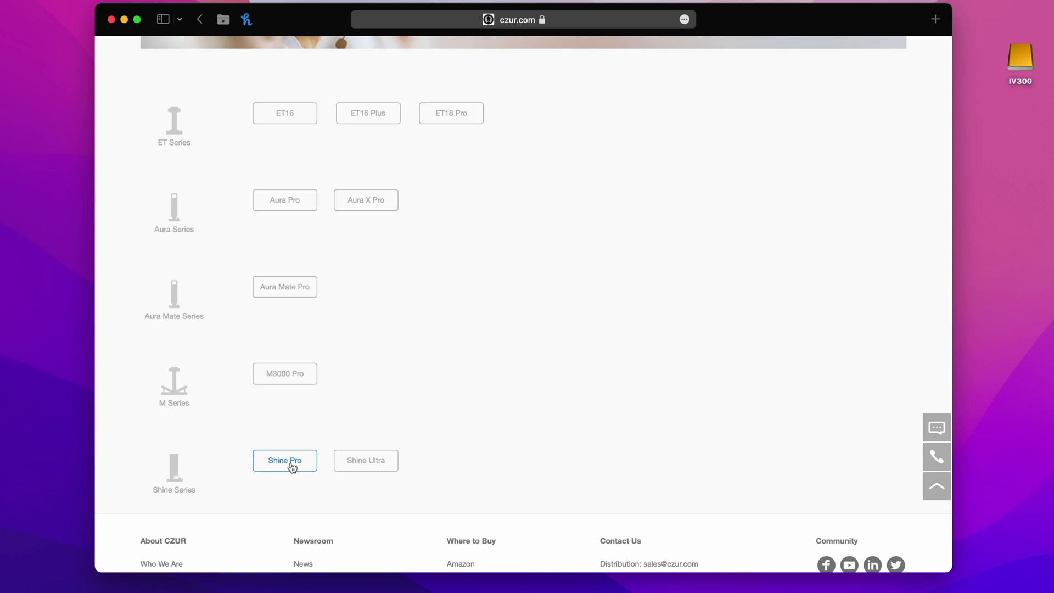
pyautogui.click(349, 465)
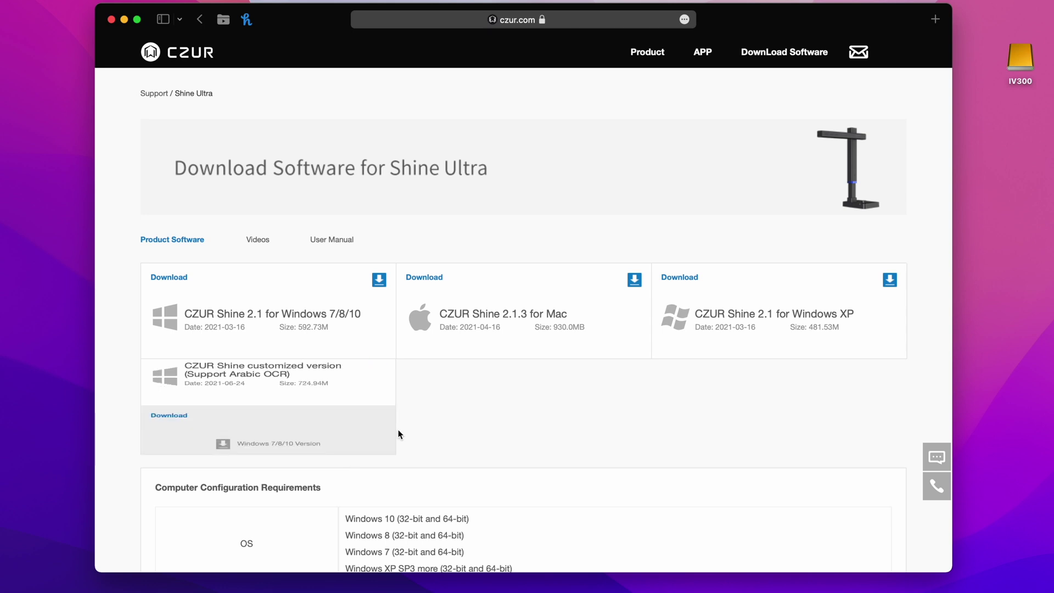
pyautogui.moveTo(470, 348)
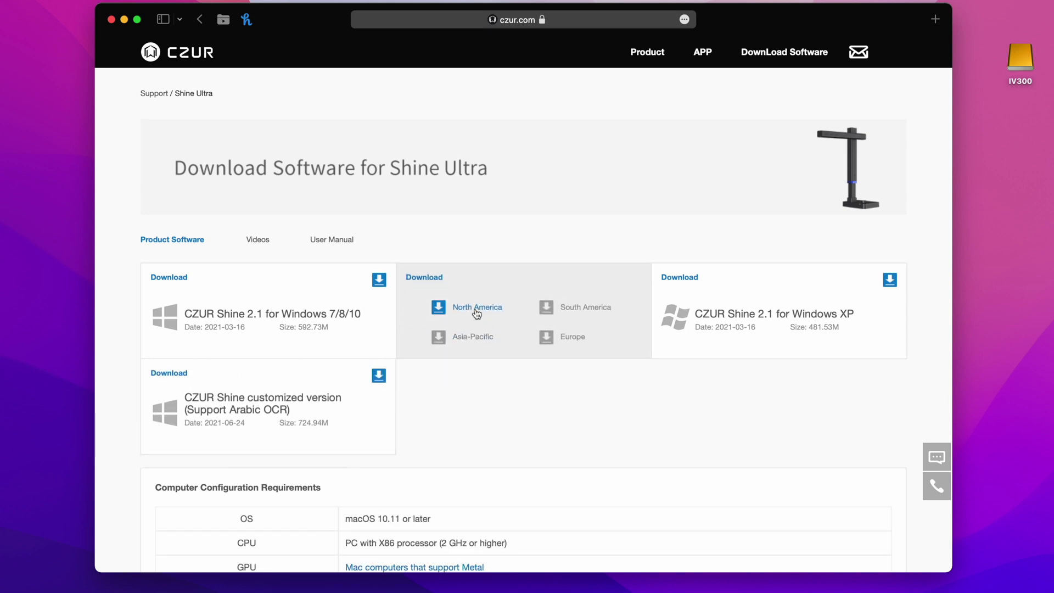
pyautogui.click(475, 309)
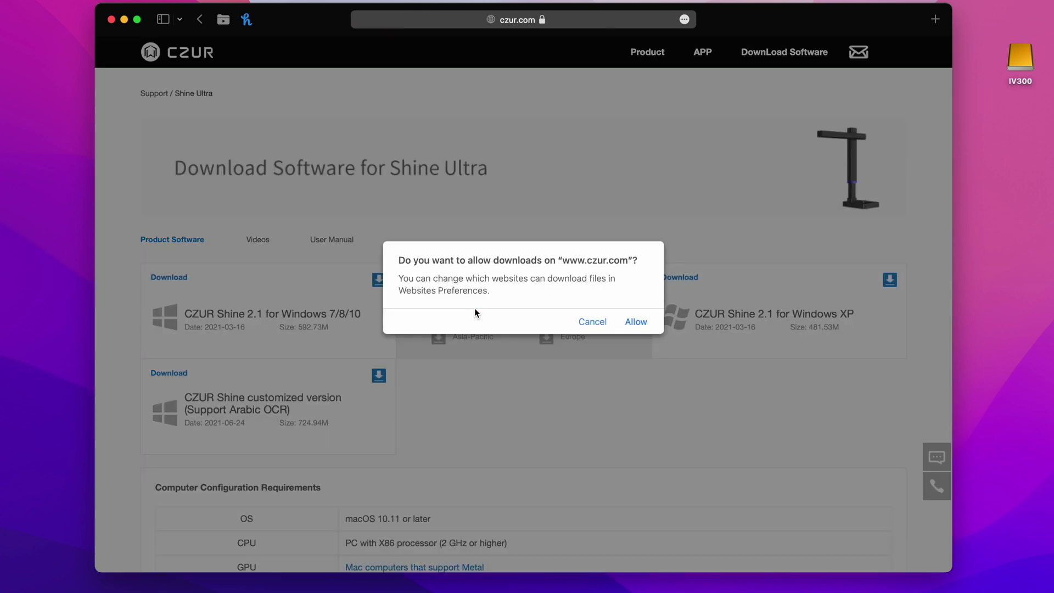
pyautogui.click(627, 327)
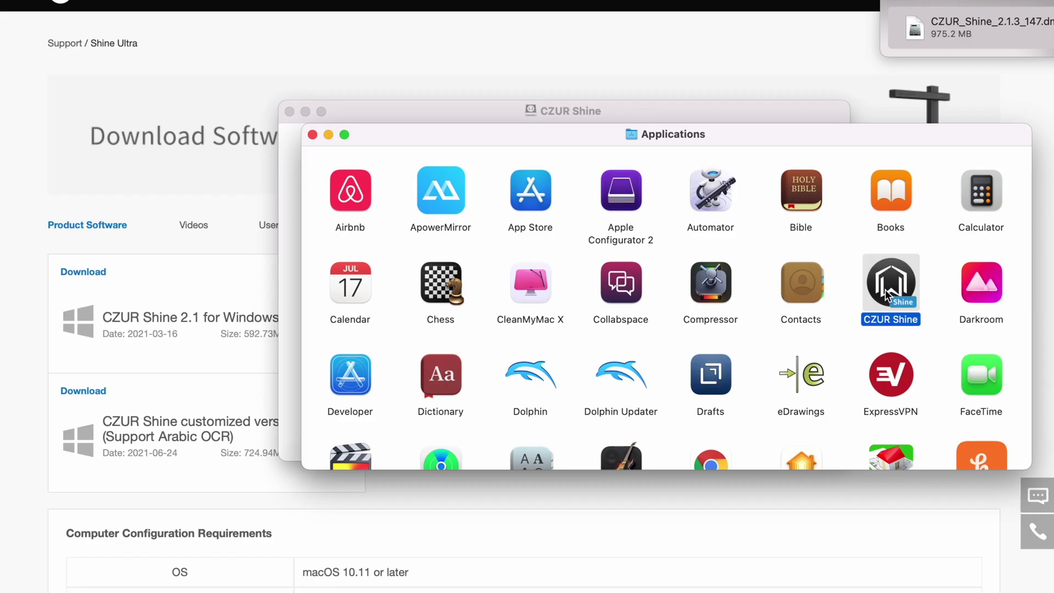
# Launch CZUR Shine, dismiss the serial number message, and bring up the live scan view
pyautogui.doubleClick(888, 295)
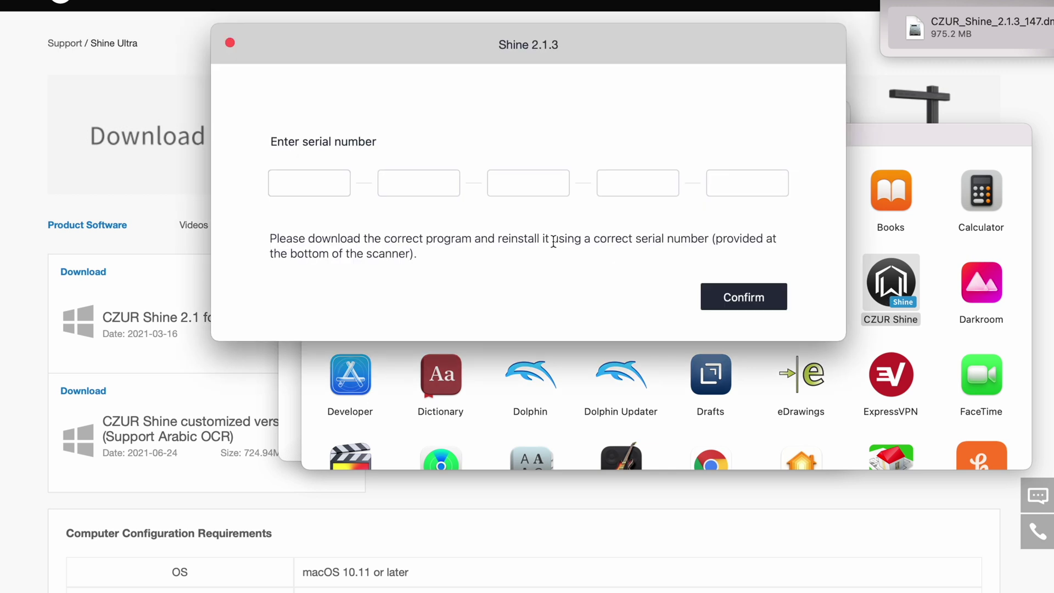
pyautogui.moveTo(528, 243); pyautogui.dragTo(541, 258)
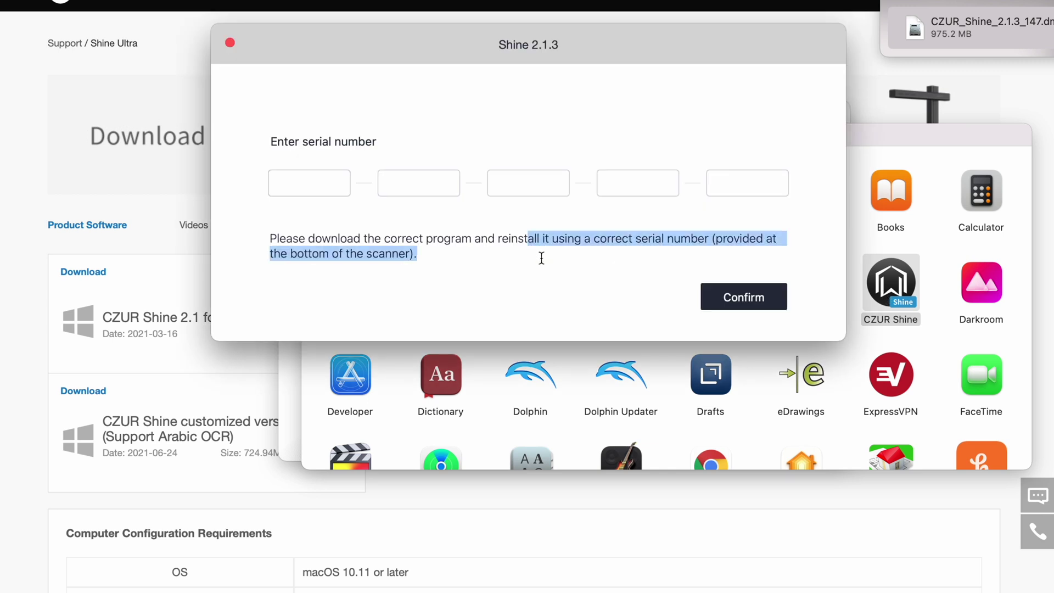
pyautogui.click(541, 258)
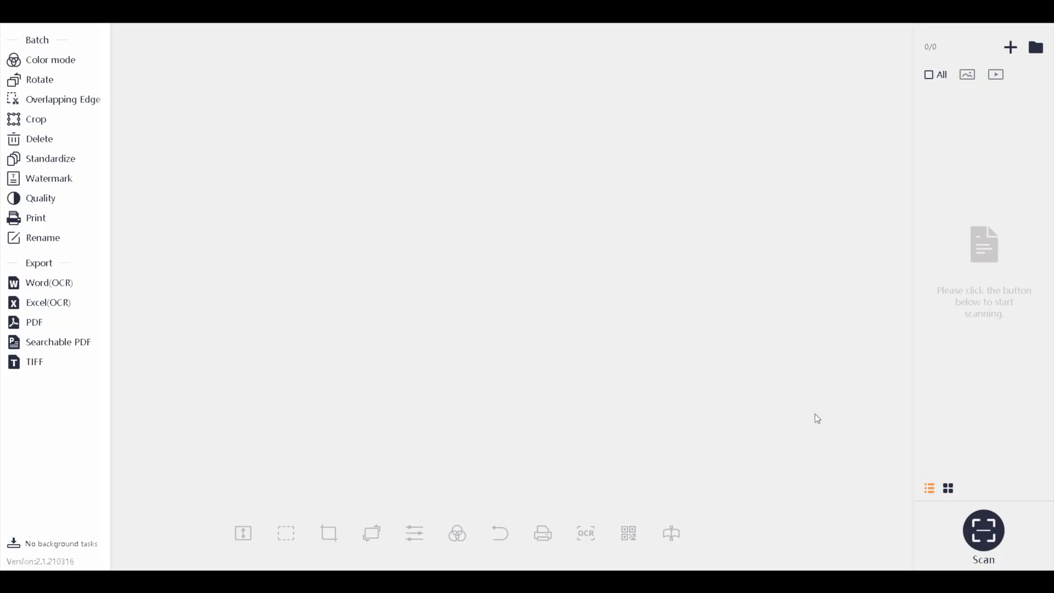
pyautogui.click(984, 530)
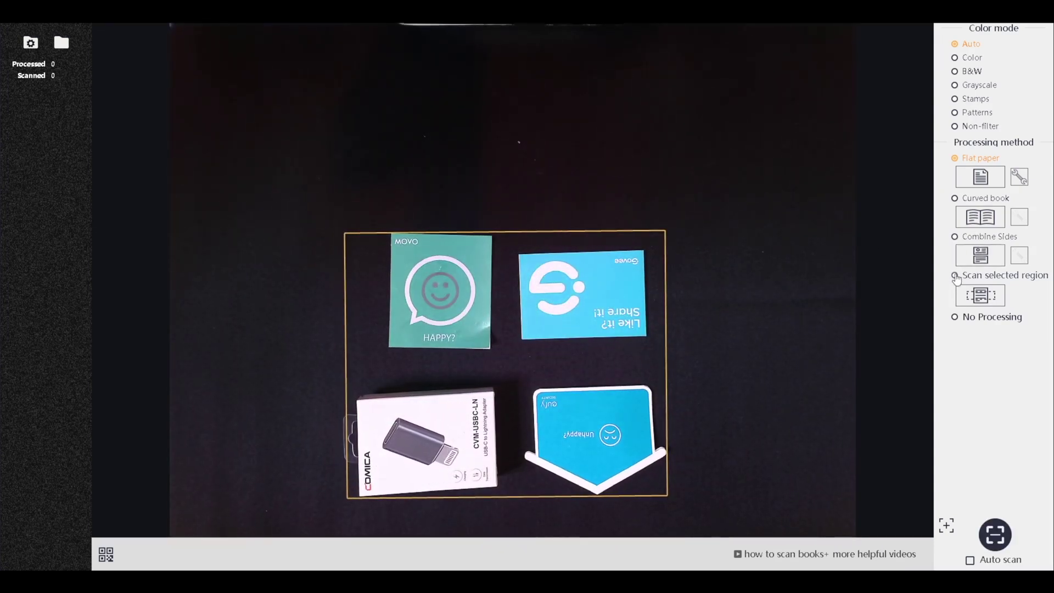
# Switch processing to combine two sides and scan the open manual spread
pyautogui.click(956, 240)
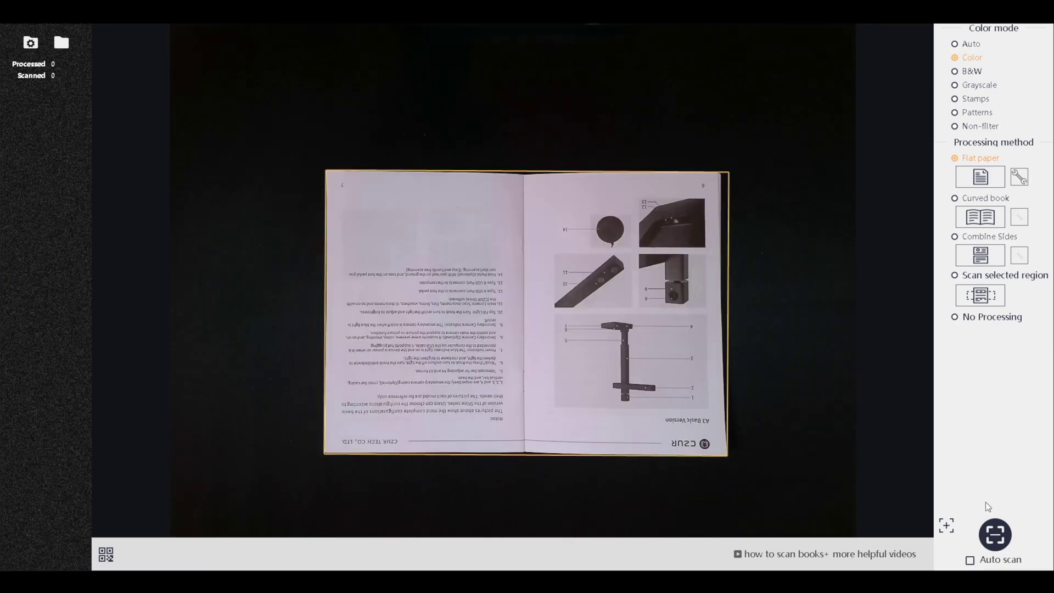
pyautogui.click(970, 560)
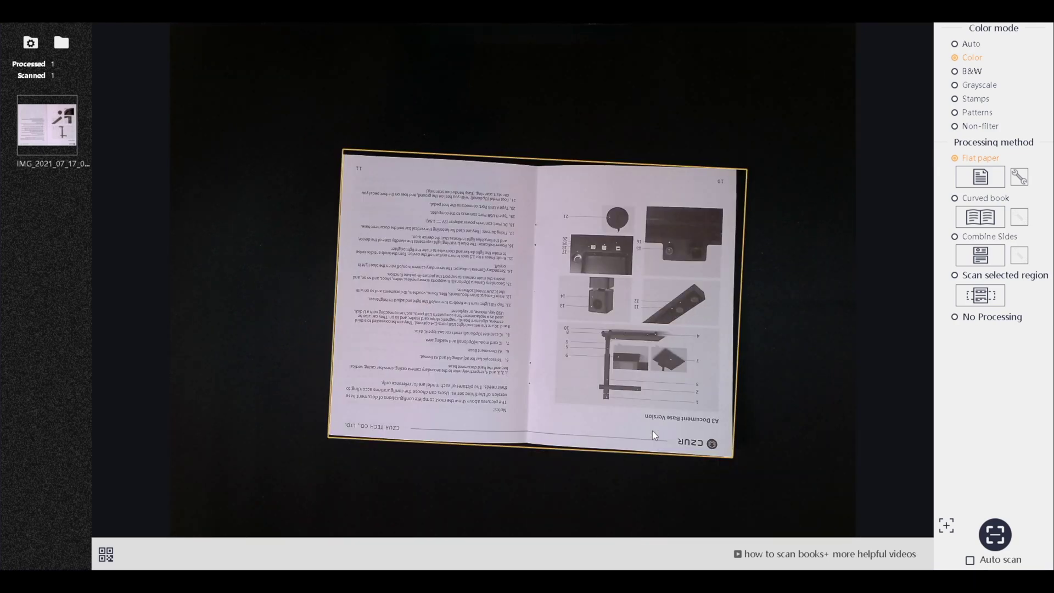
# Let Auto scan capture the remaining spreads, then return to the editor with five scans
pyautogui.click(971, 560)
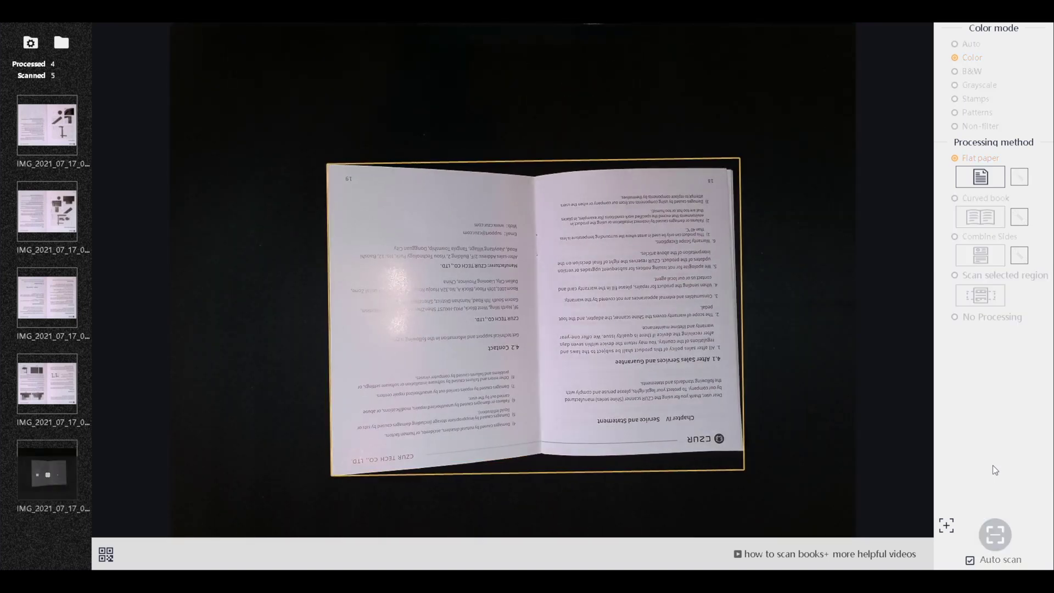
pyautogui.press('Escape')
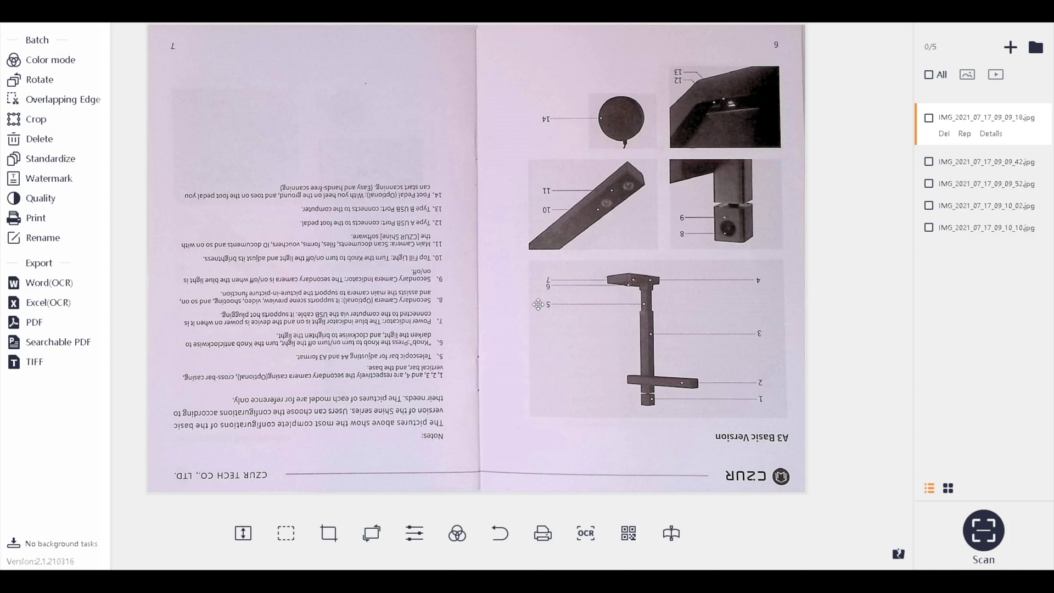
# Batch-rotate all five scanned manual spreads by 180°
pyautogui.click(55, 85)
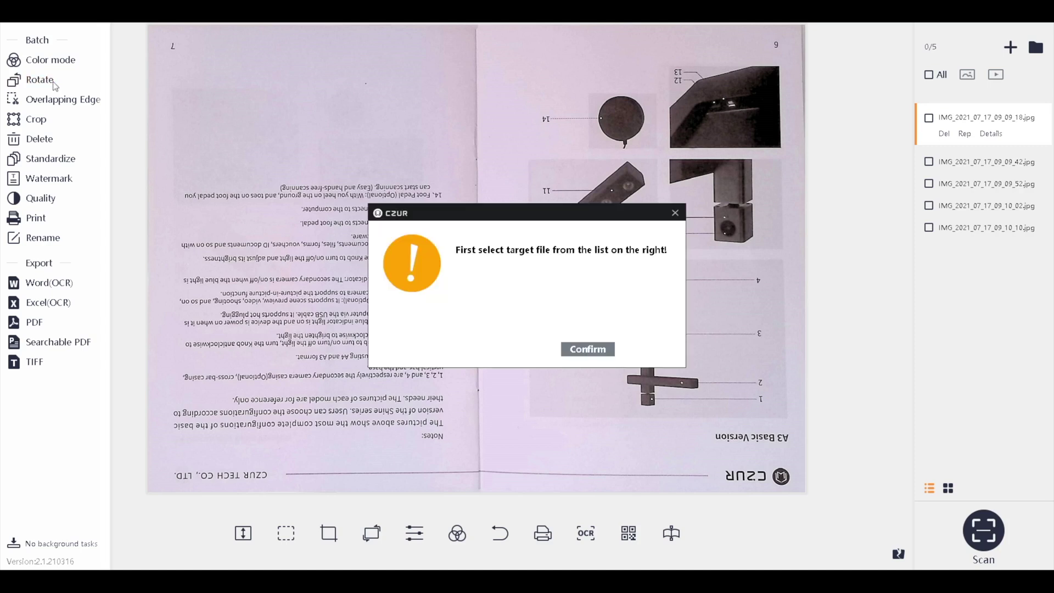
pyautogui.click(580, 351)
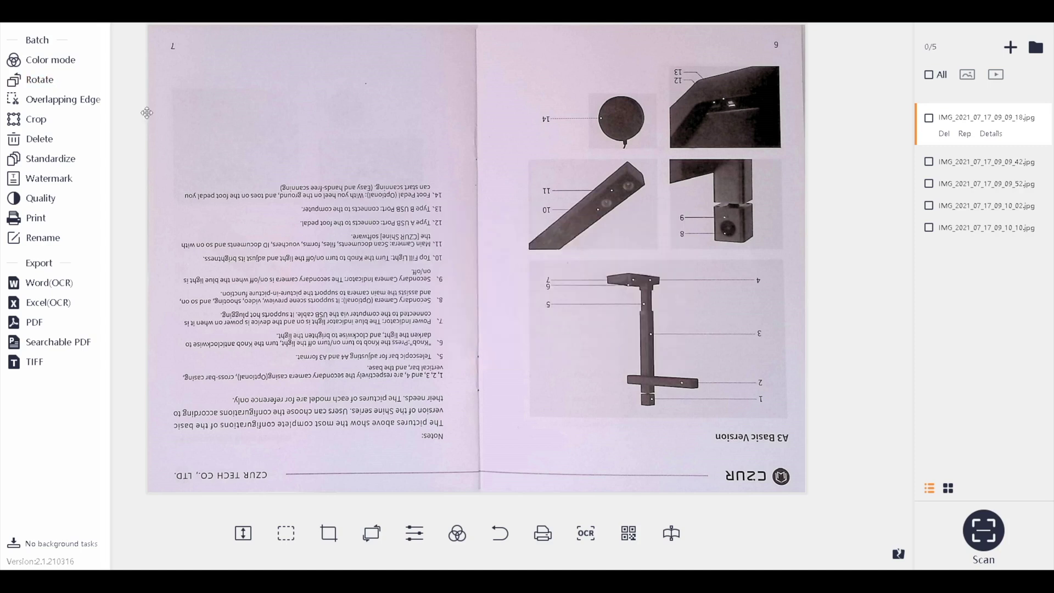
pyautogui.click(46, 83)
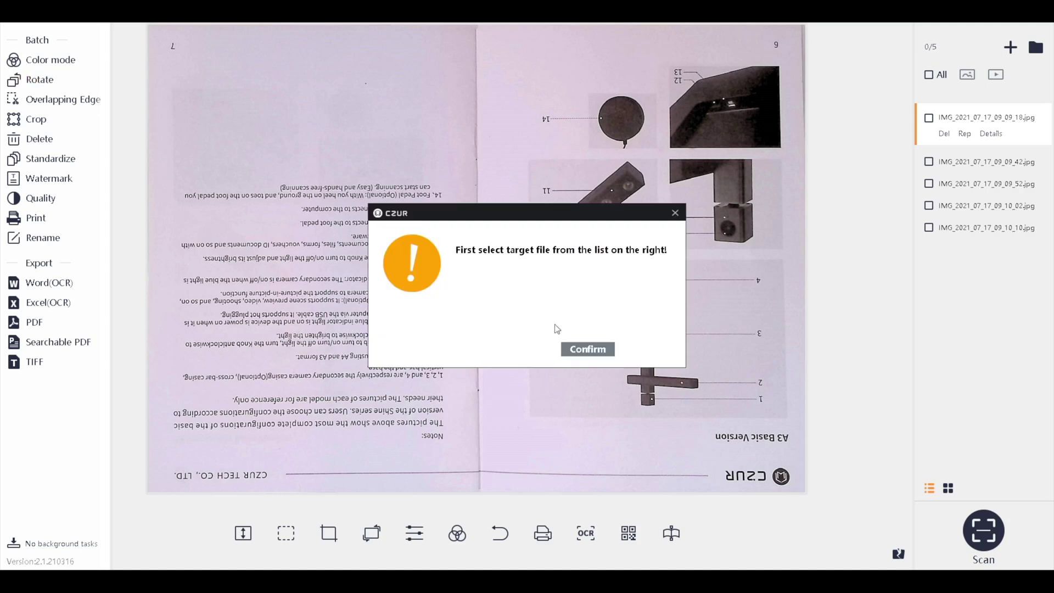
pyautogui.click(585, 350)
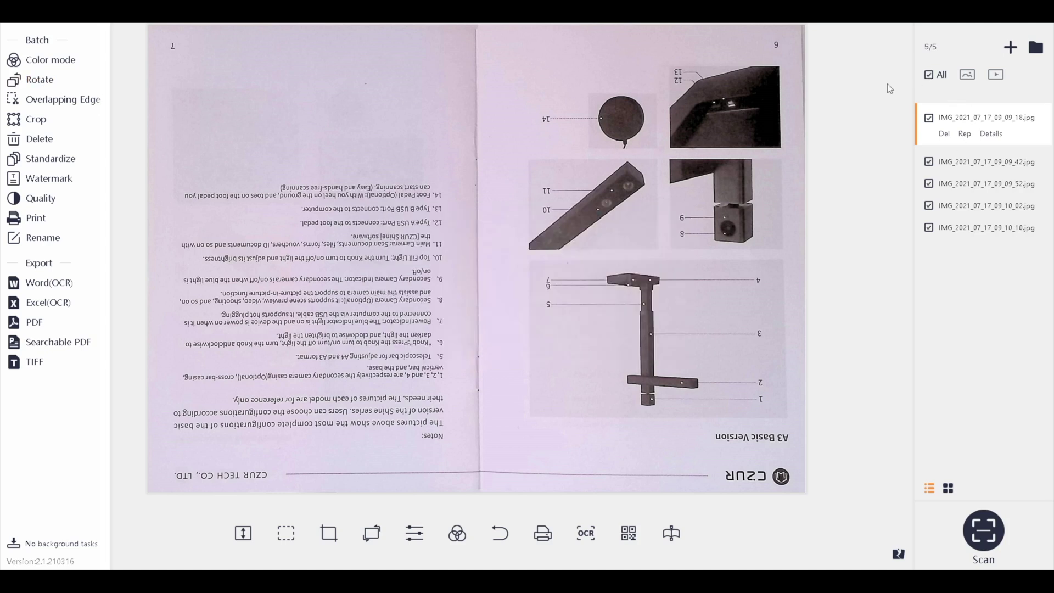
pyautogui.click(42, 83)
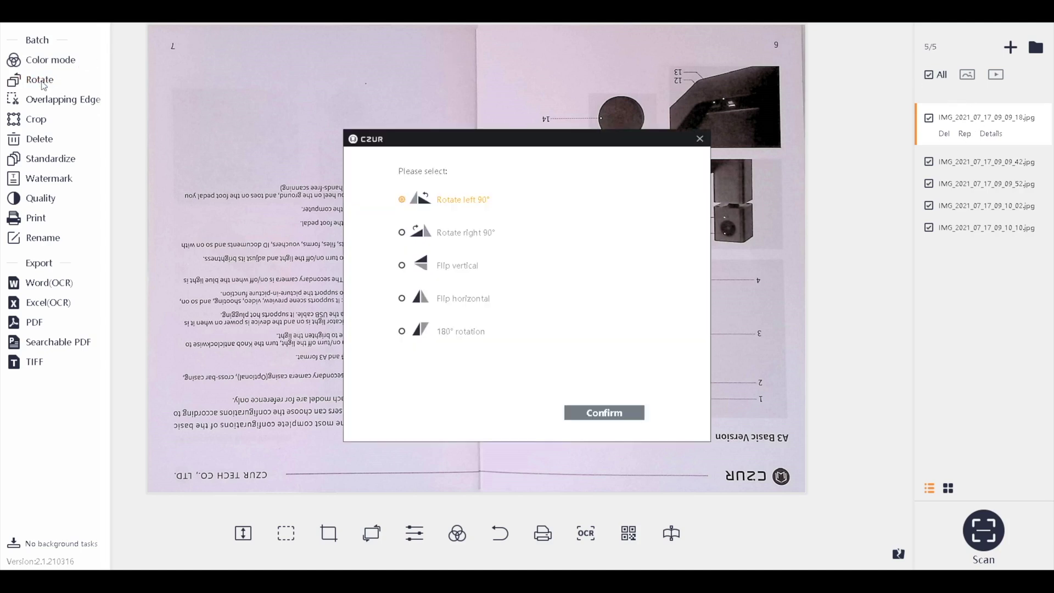
pyautogui.click(402, 332)
pyautogui.click(606, 413)
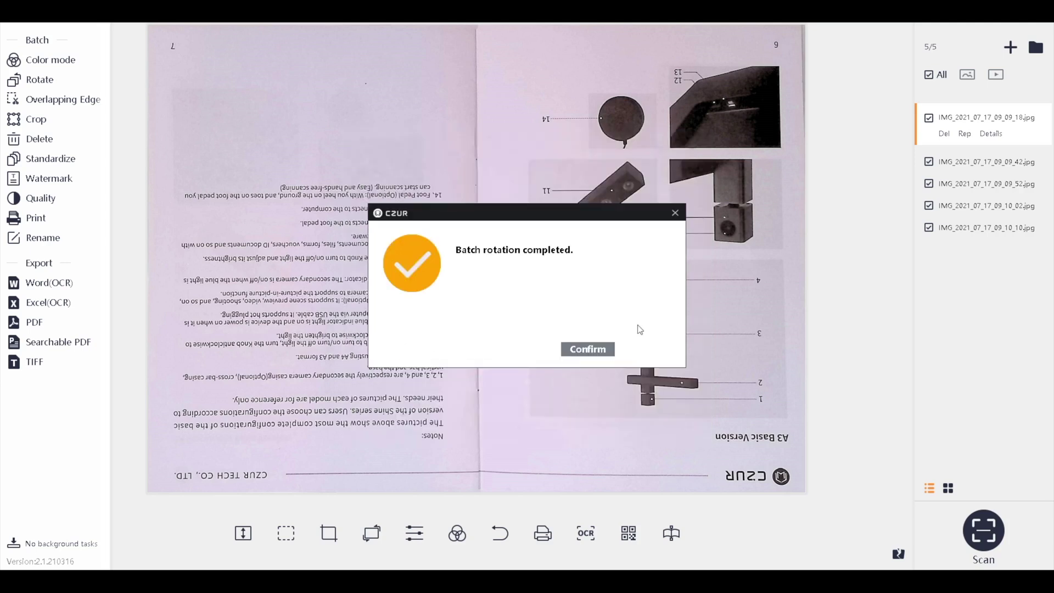
pyautogui.click(587, 350)
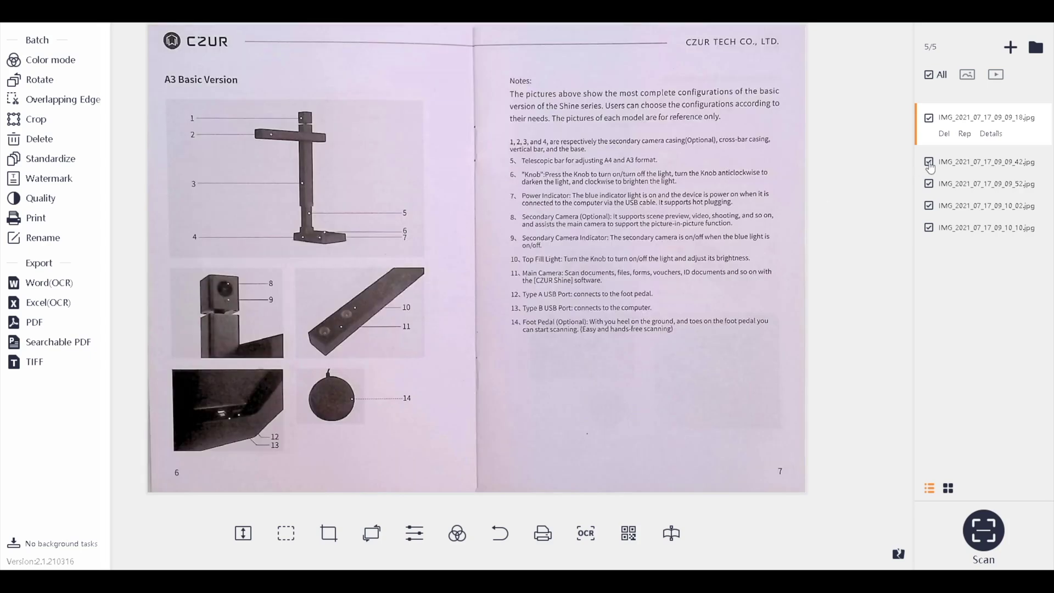
# Check each rotated scan in turn, ending back on the first A3 Basic Version spread
pyautogui.click(952, 165)
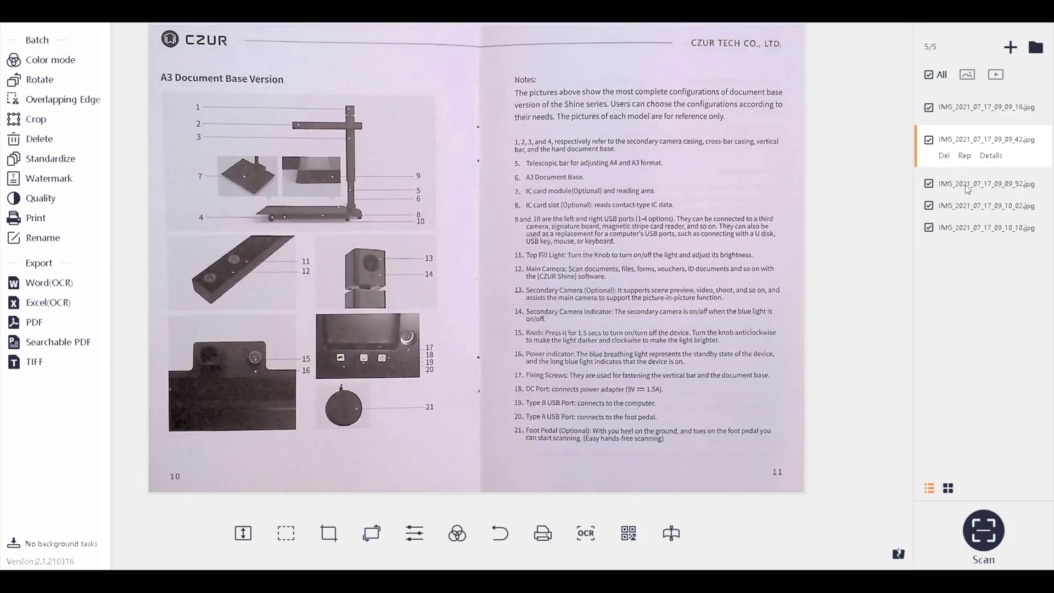
pyautogui.click(968, 186)
pyautogui.click(967, 208)
pyautogui.click(968, 230)
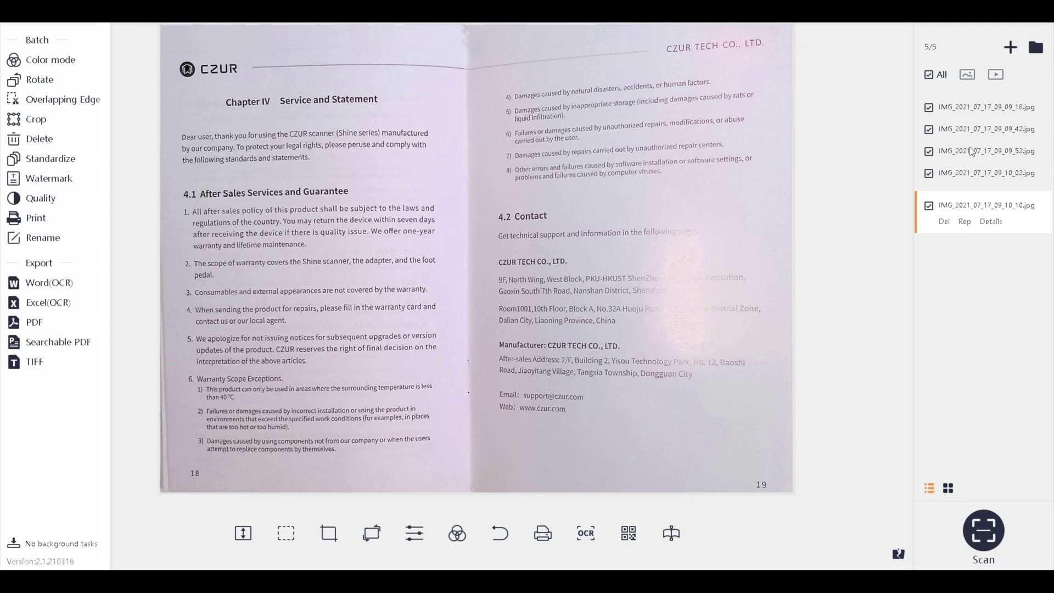
pyautogui.click(971, 110)
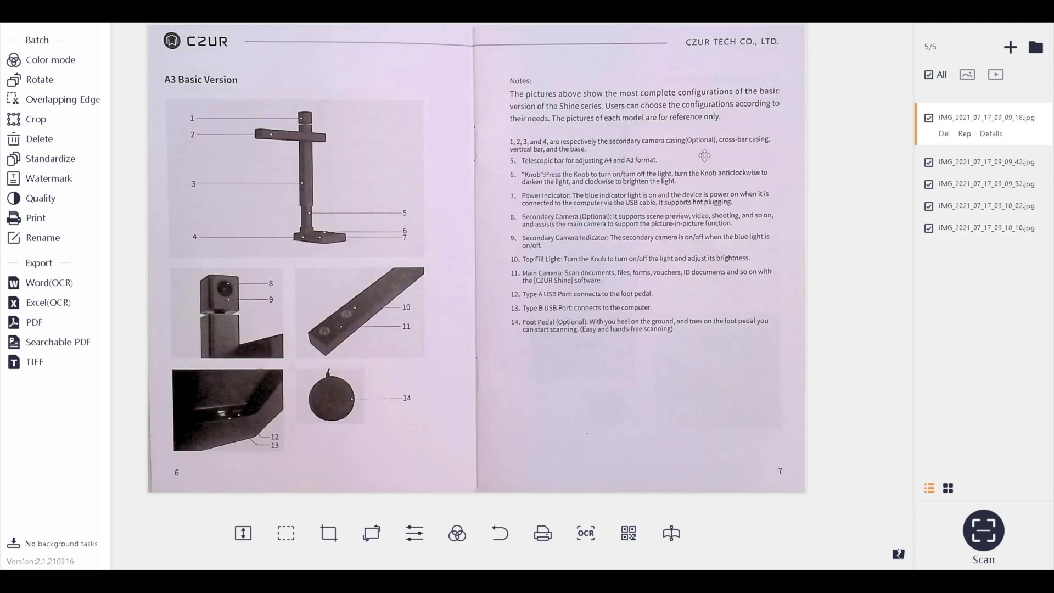
# Try the crop lines on the first spread, close Crop without applying, and show the watermark options
pyautogui.click(36, 118)
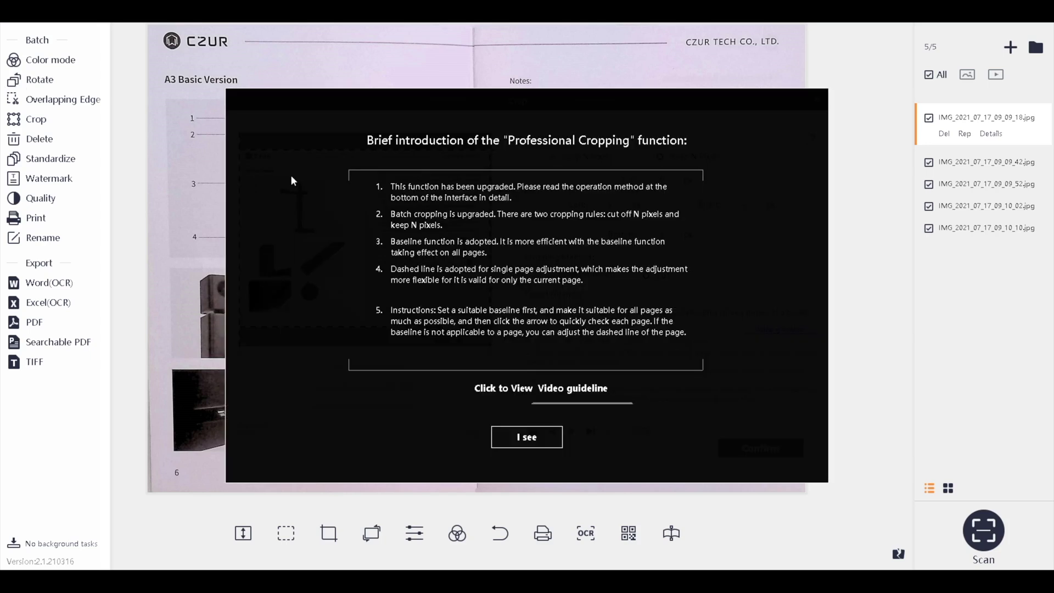
pyautogui.click(530, 437)
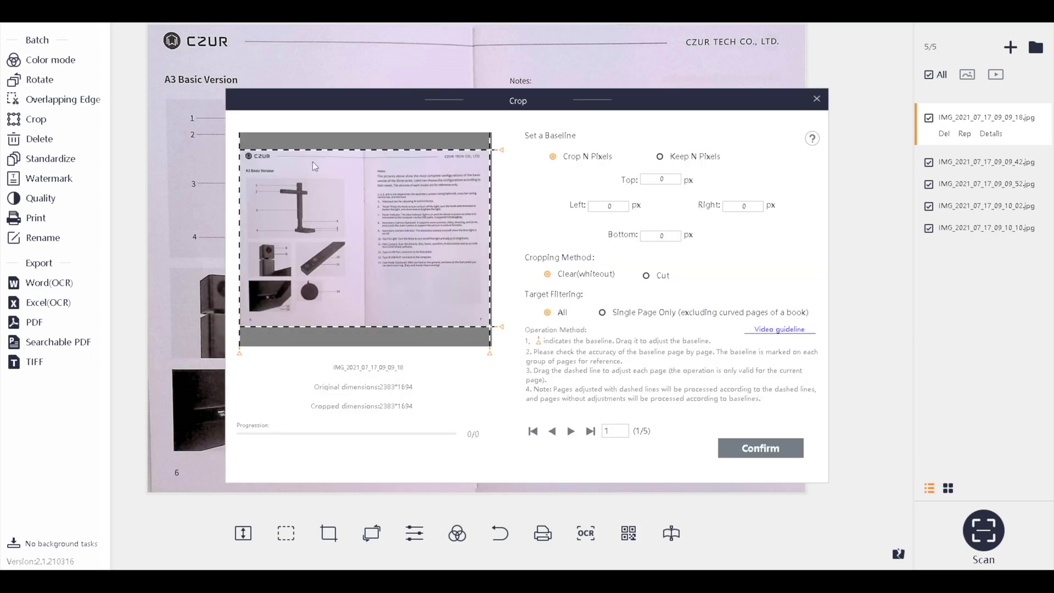
pyautogui.moveTo(490, 150); pyautogui.dragTo(387, 149)
pyautogui.moveTo(491, 207); pyautogui.dragTo(360, 208)
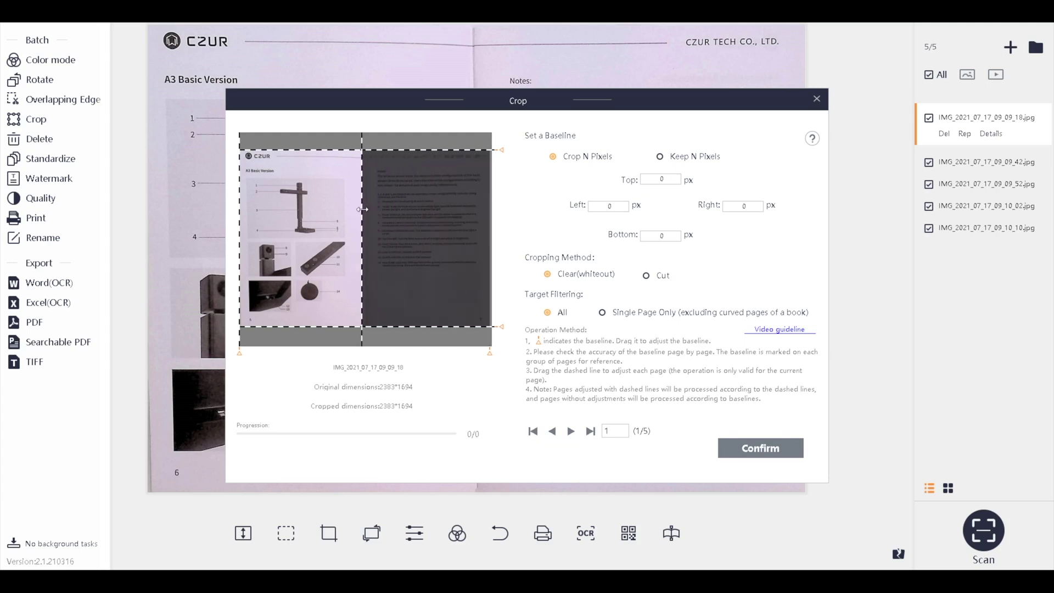
pyautogui.press('Escape')
pyautogui.click(50, 179)
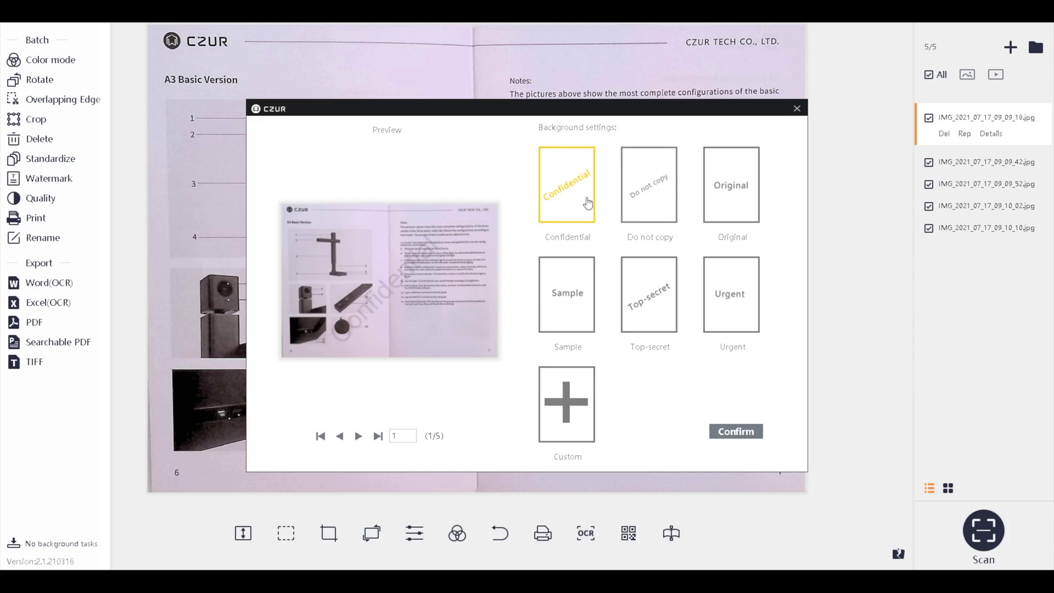
# Preview the Do not copy, Top-secret, Sample, Urgent, Original and custom text watermarks
pyautogui.click(665, 214)
pyautogui.click(651, 288)
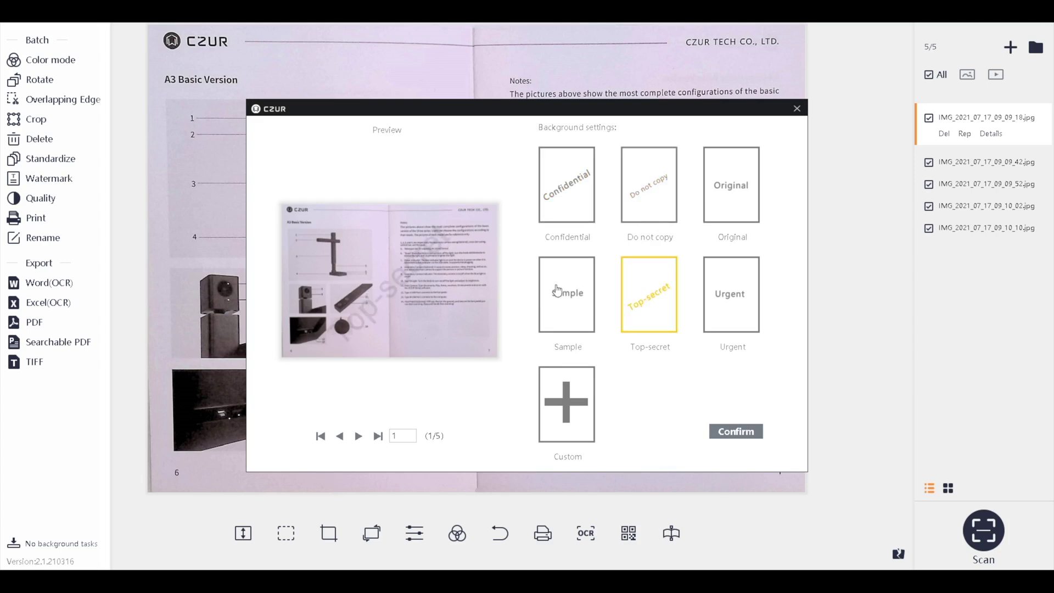
pyautogui.click(557, 291)
pyautogui.click(719, 295)
pyautogui.click(718, 237)
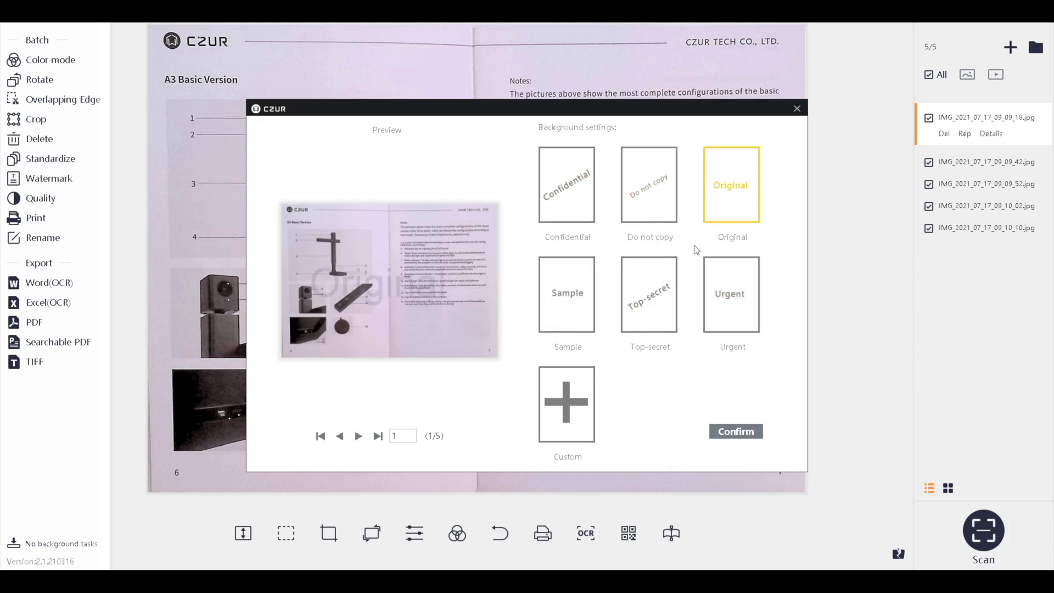
pyautogui.click(572, 391)
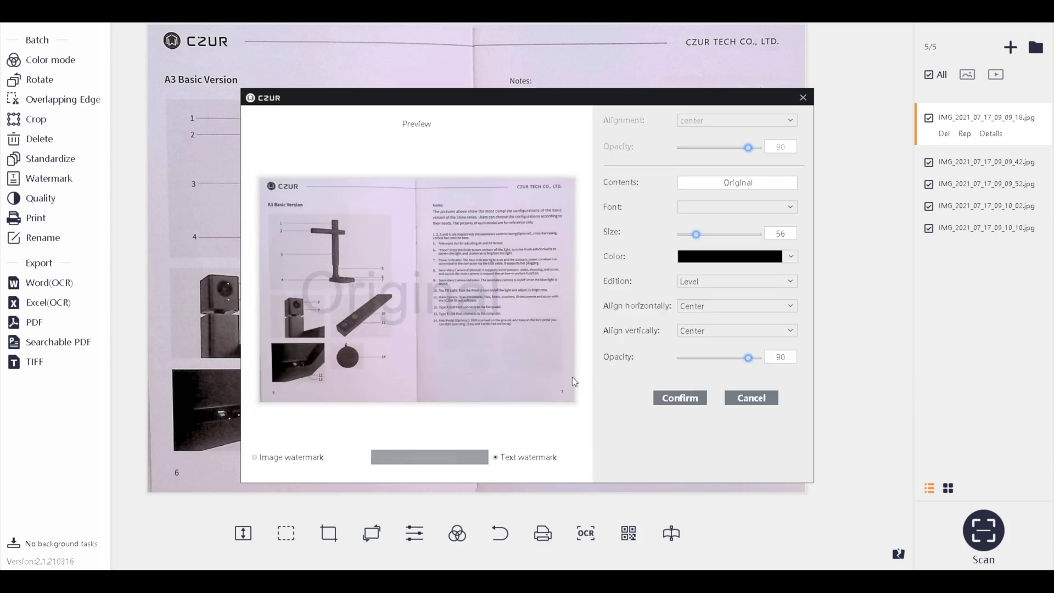
pyautogui.click(802, 98)
# Recompare Sample, Top-secret, Do not copy and Confidential stamps, then close and show the page outline
pyautogui.click(581, 303)
pyautogui.click(656, 305)
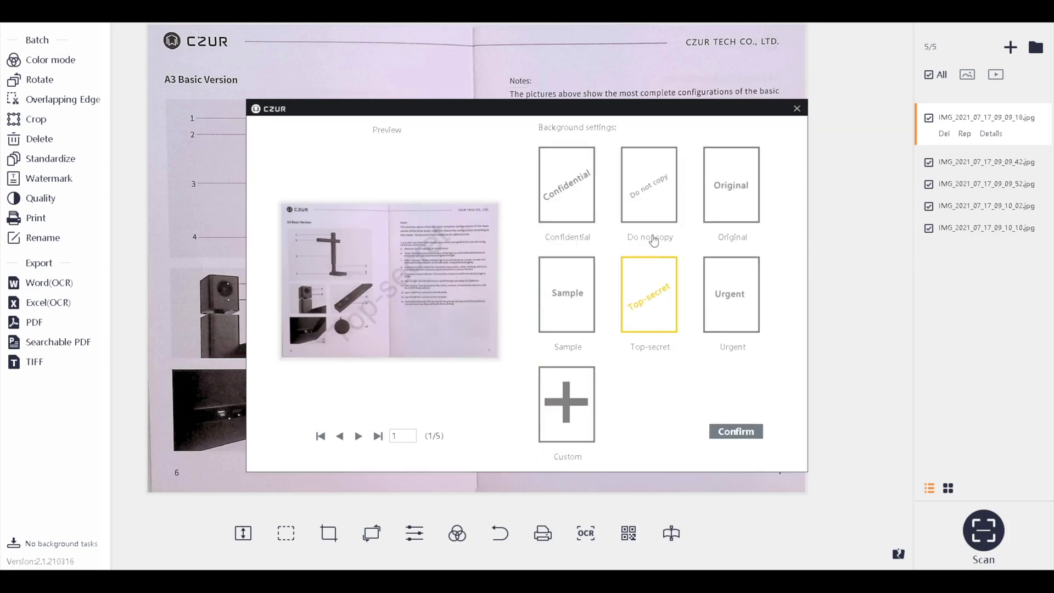
pyautogui.click(654, 222)
pyautogui.click(566, 225)
pyautogui.click(622, 297)
pyautogui.click(541, 296)
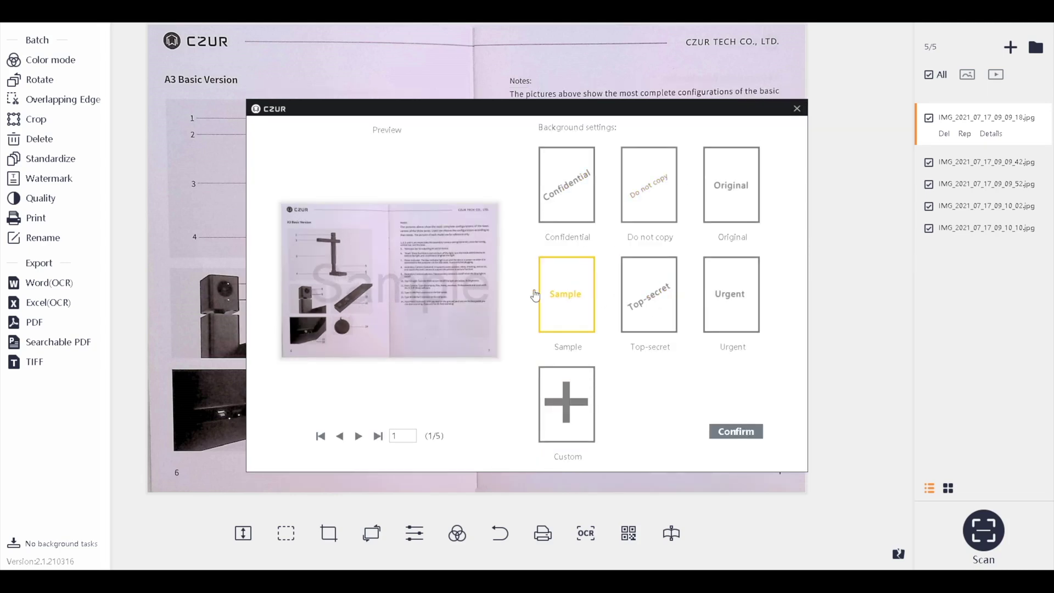
pyautogui.click(672, 533)
pyautogui.click(672, 533)
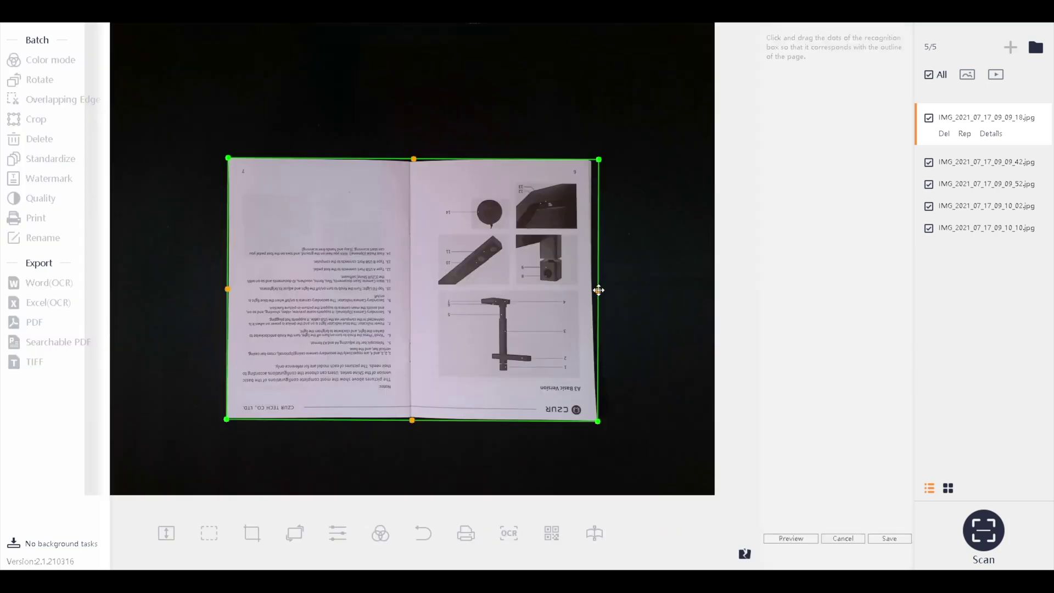
# Fit the outline's right edge and bottom-right corner to the spread, then return to live scanning
pyautogui.moveTo(599, 290); pyautogui.dragTo(592, 290)
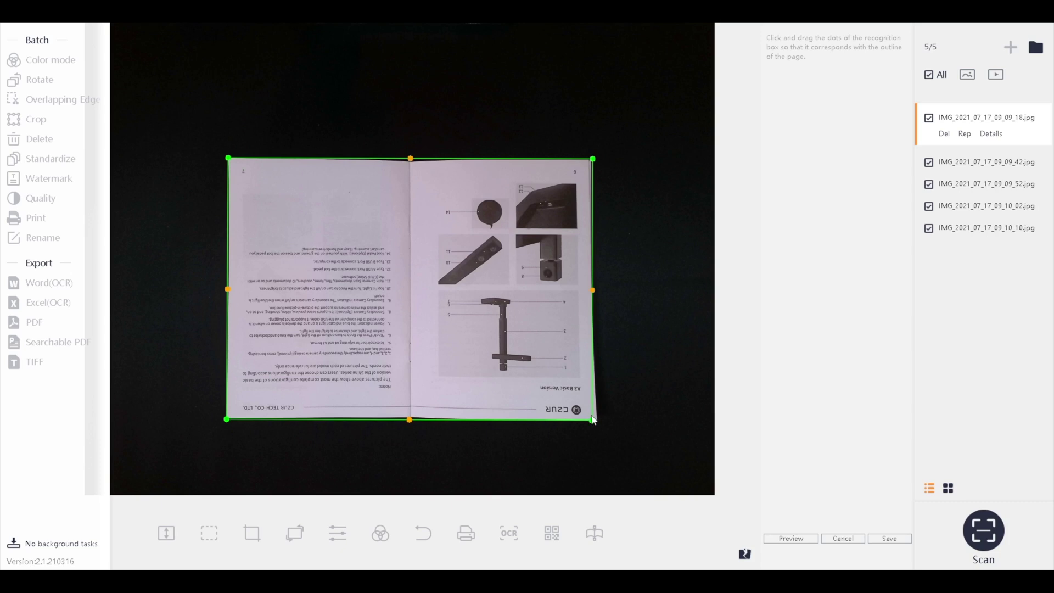
pyautogui.moveTo(593, 421); pyautogui.dragTo(598, 419)
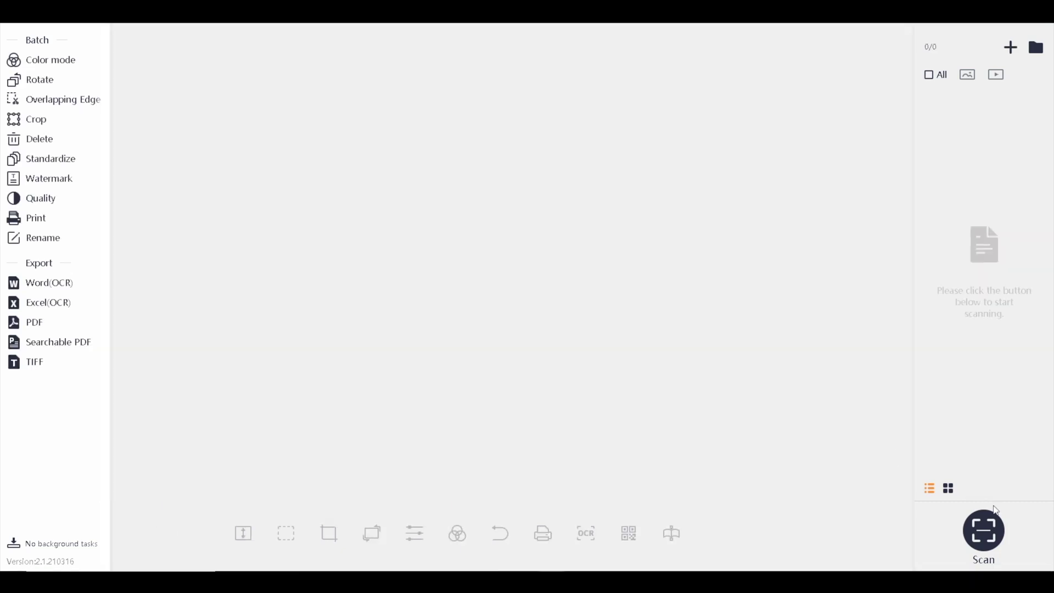
pyautogui.click(984, 530)
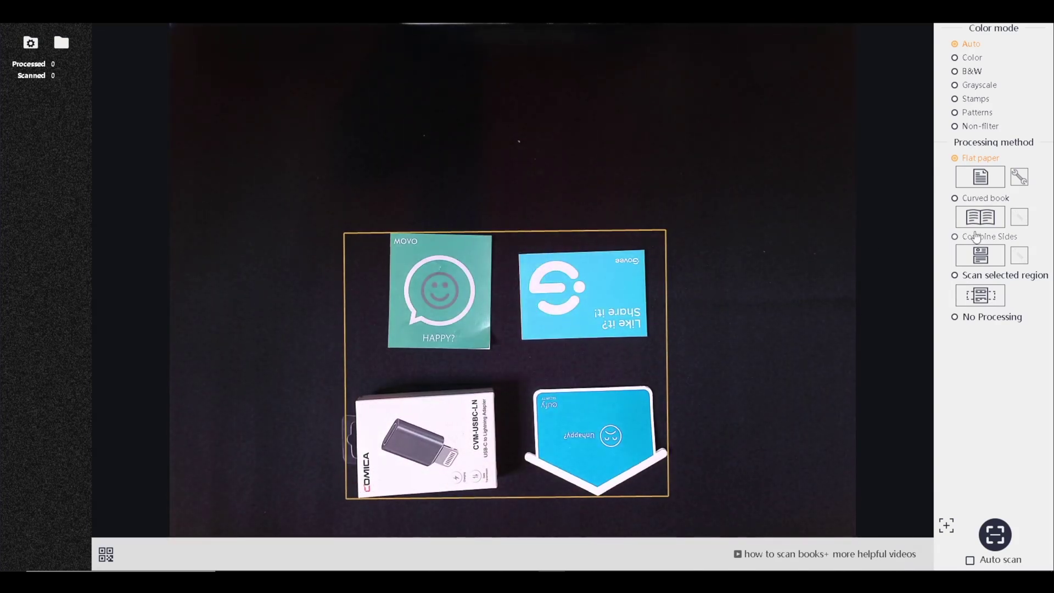
# Use Flat paper processing to scan the cards and adapter box into four images (IMG_2021_07_17_09_35_55_1–4)
pyautogui.click(956, 243)
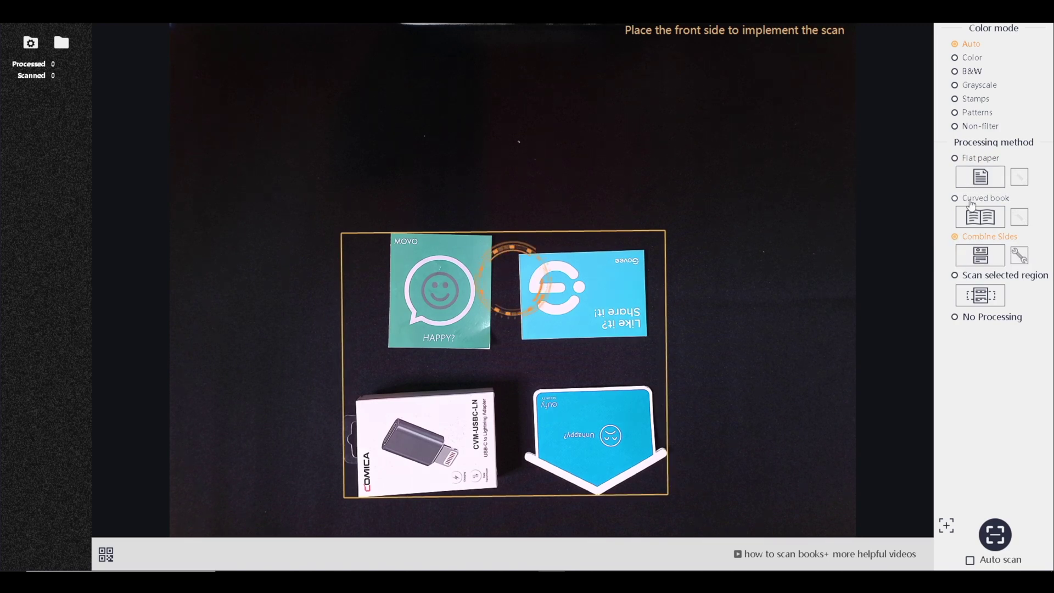
pyautogui.click(955, 158)
pyautogui.click(1020, 176)
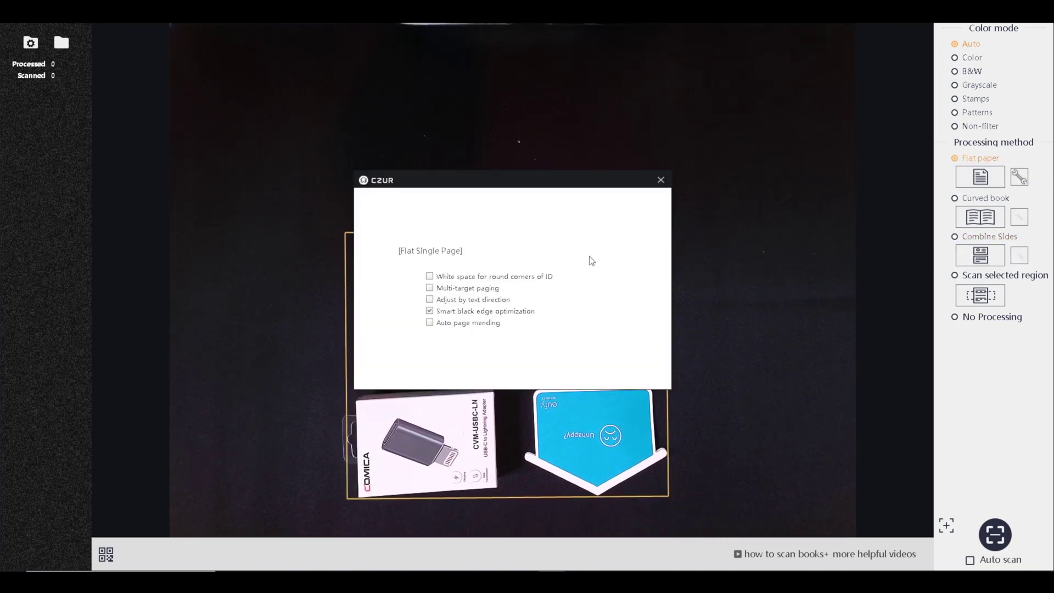
pyautogui.click(661, 180)
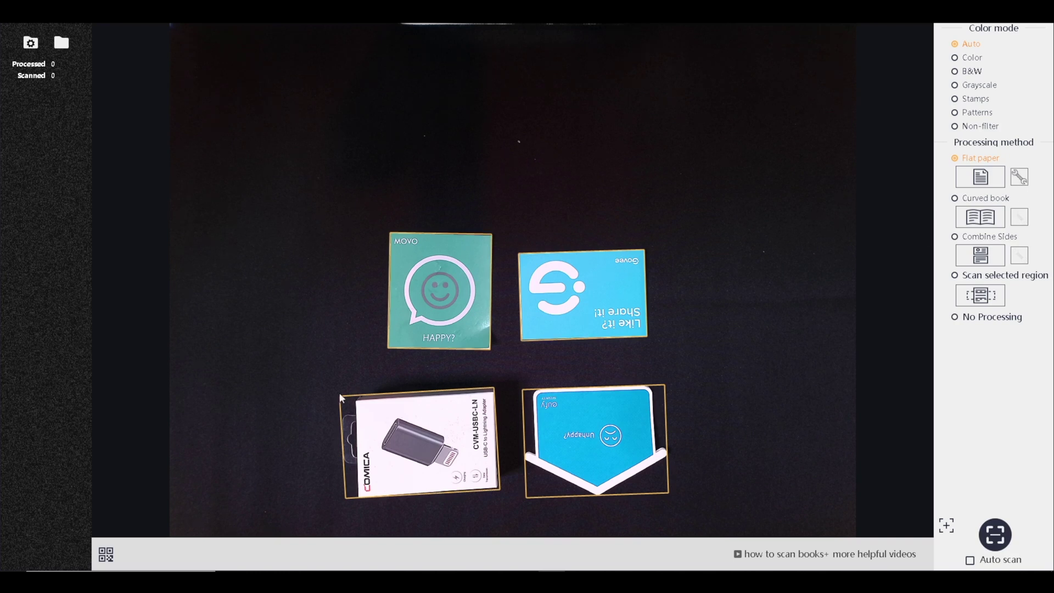
pyautogui.click(996, 542)
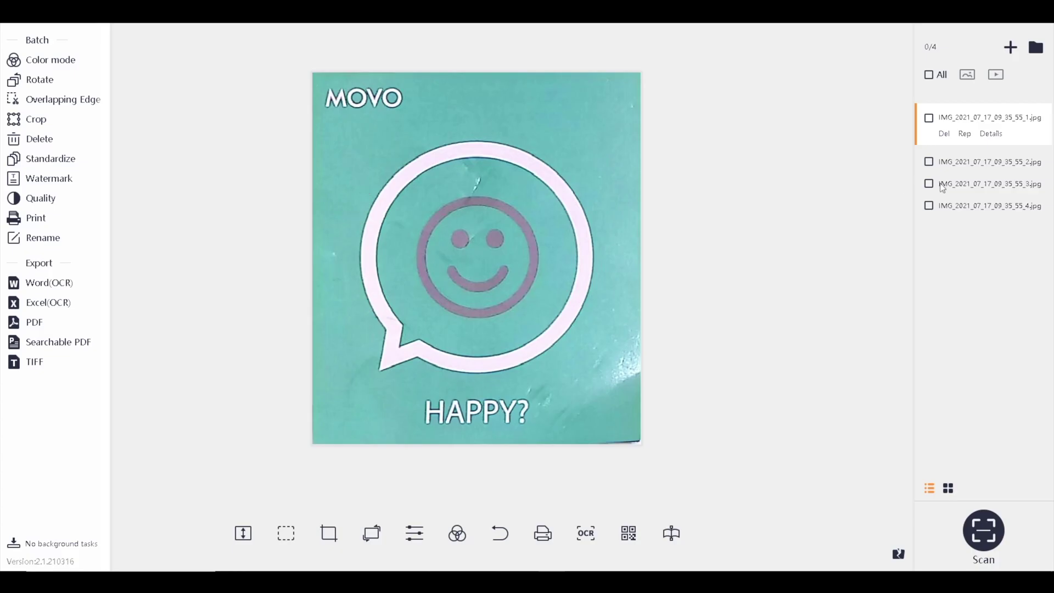
pyautogui.click(986, 169)
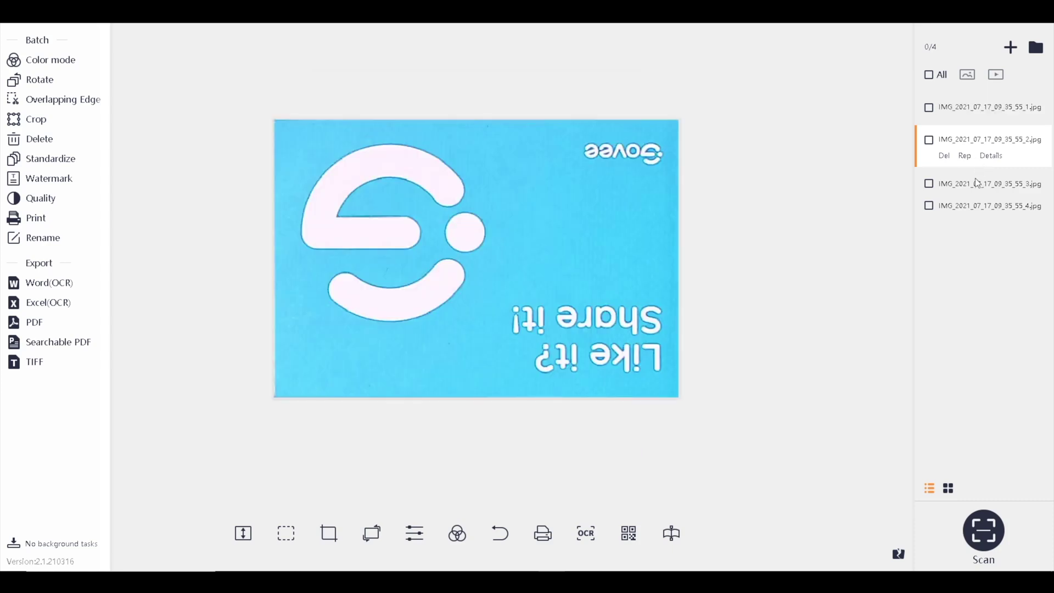
# View the scanned adapter box and the Unhappy? card images
pyautogui.click(977, 188)
pyautogui.click(971, 212)
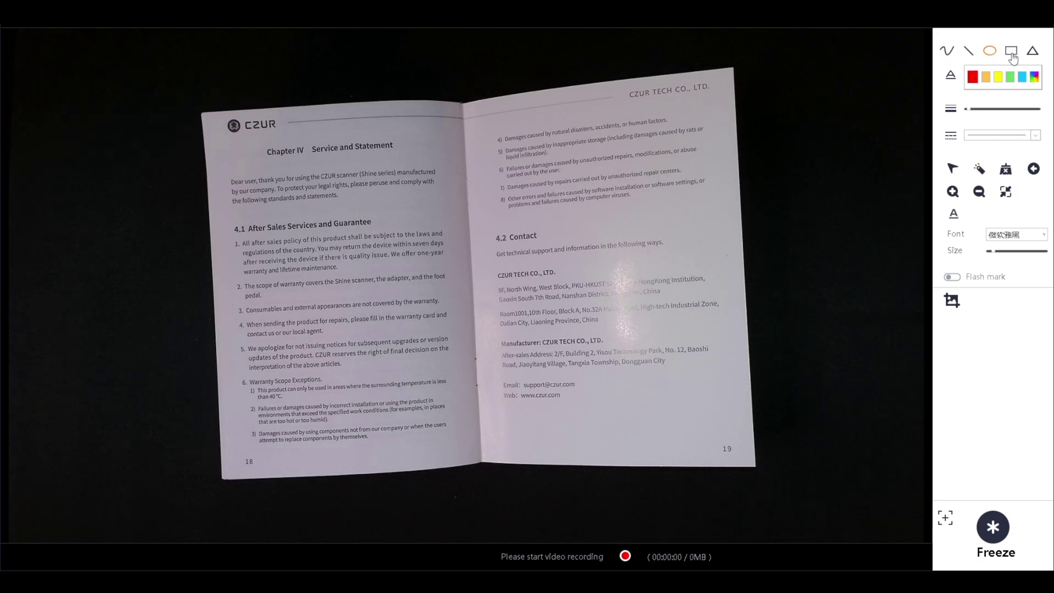
# Draw a red rectangle around the manual's text, then red lines and a zigzag across pages 18–19
pyautogui.click(1012, 53)
pyautogui.moveTo(742, 136); pyautogui.dragTo(173, 377)
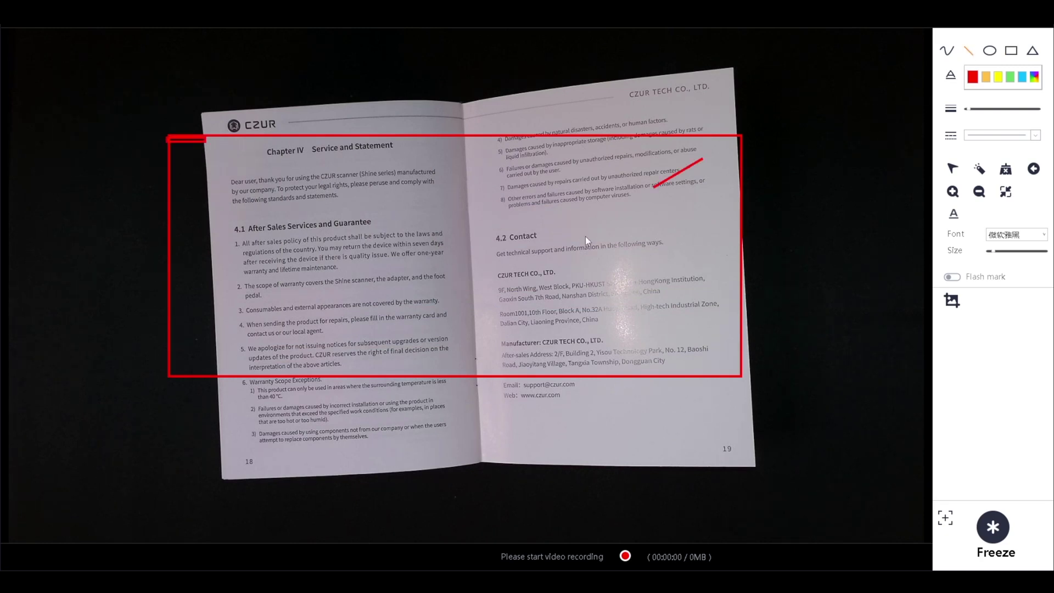
pyautogui.moveTo(585, 240); pyautogui.dragTo(554, 261)
pyautogui.moveTo(551, 177); pyautogui.dragTo(586, 289)
pyautogui.moveTo(672, 257); pyautogui.dragTo(677, 324)
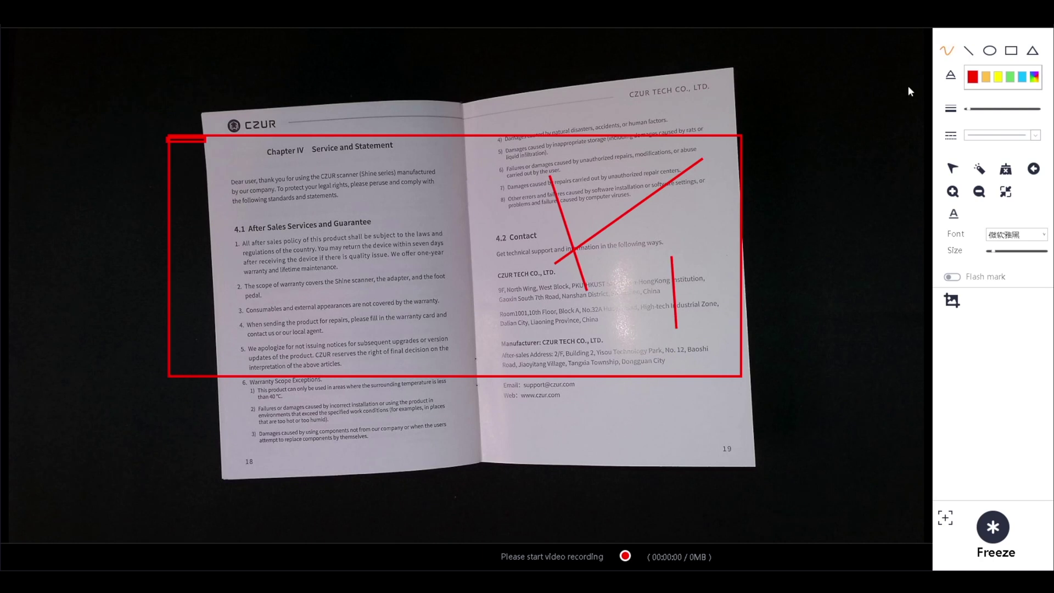
pyautogui.moveTo(775, 210)
pyautogui.mouseDown()
pyautogui.moveTo(562, 233)
pyautogui.moveTo(348, 287)
pyautogui.moveTo(301, 268)
pyautogui.mouseUp()
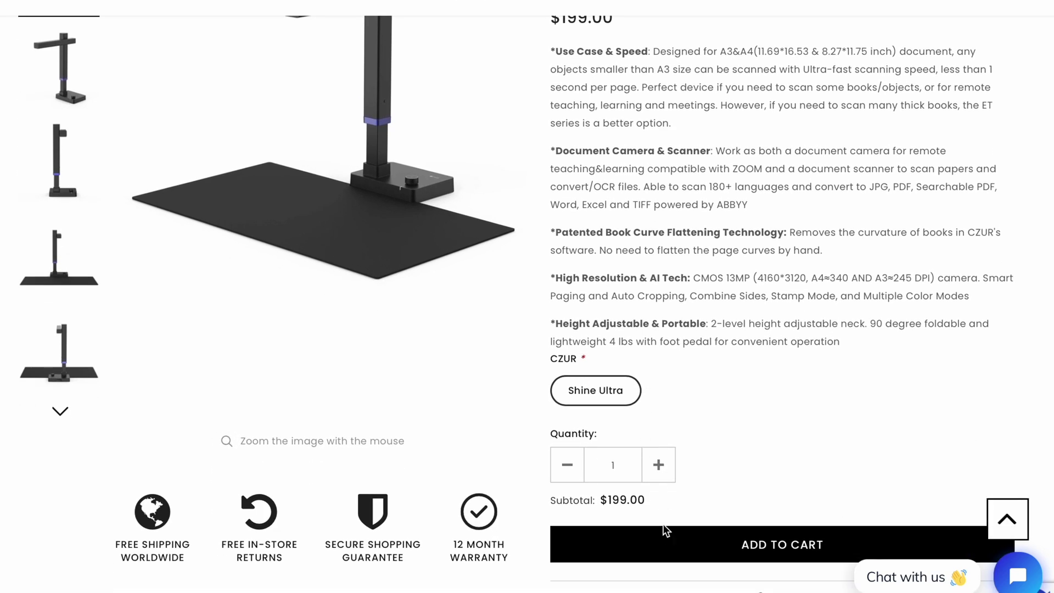
# Add the $199.00 Shine Ultra to the cart and start entering discount code CZ at checkout
pyautogui.click(666, 531)
pyautogui.click(774, 132)
pyautogui.write('CZURTRX')
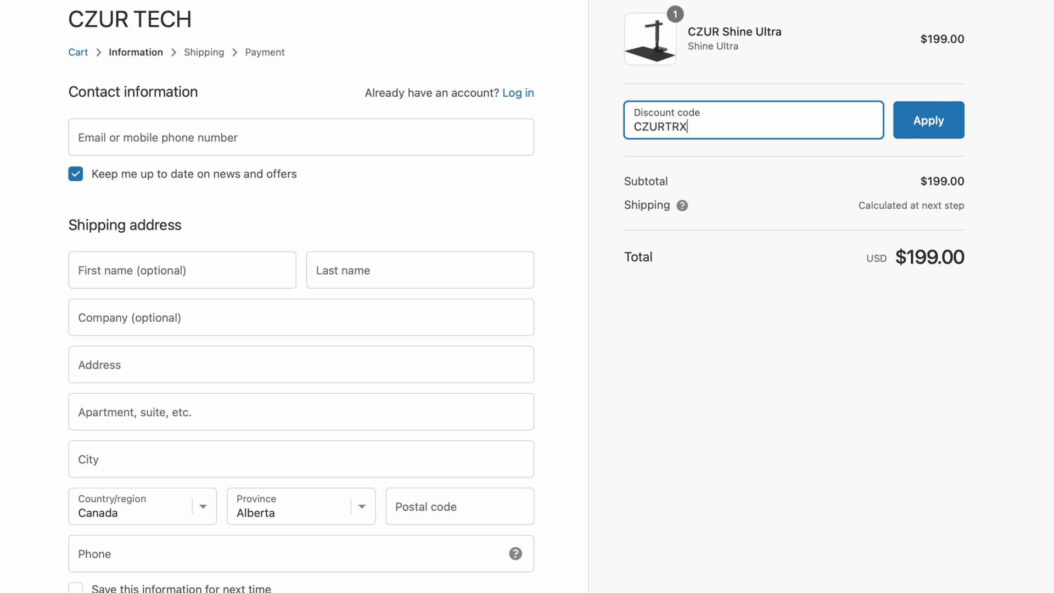
# Apply discount code CZURTRX to the order
pyautogui.click(929, 131)
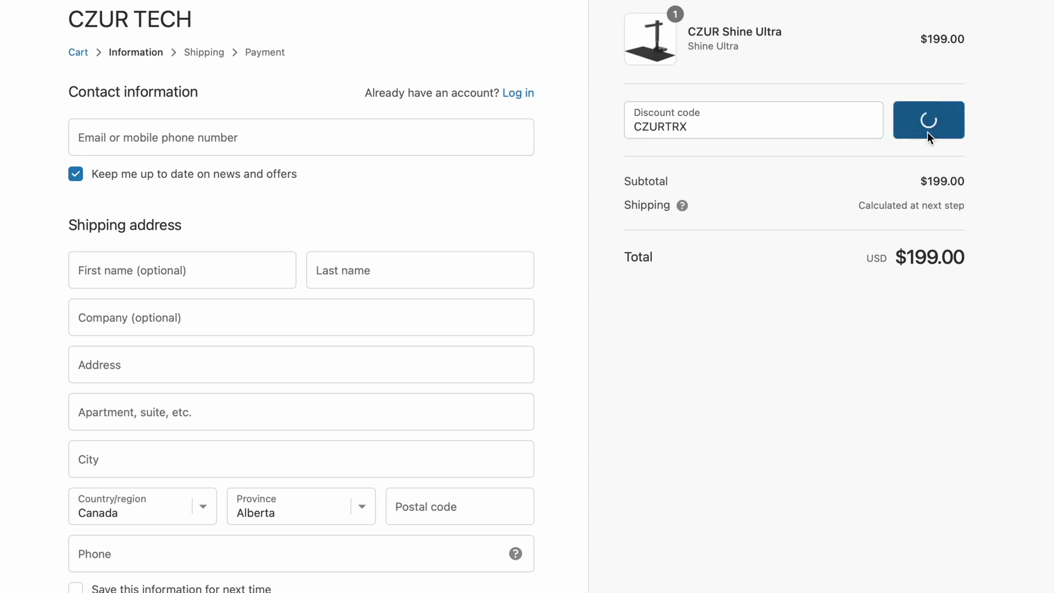